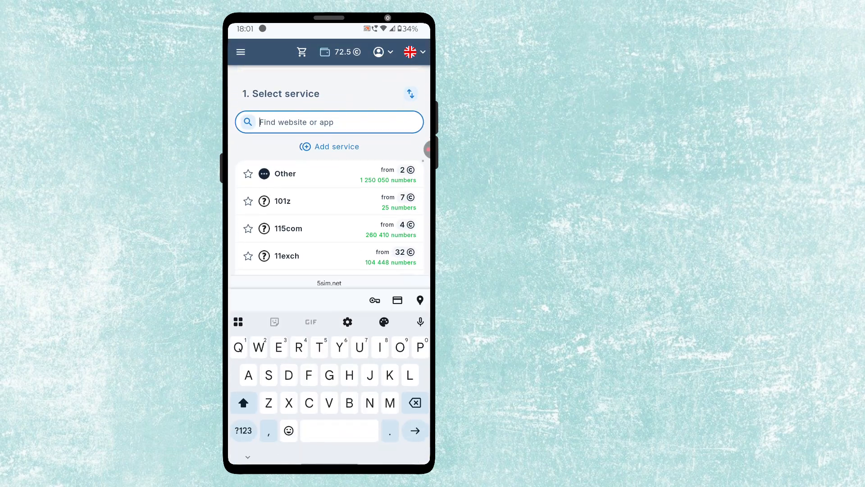
pyautogui.write('Tele')
# Choose Telegram as the service, try England, then settle on USA as the country
pyautogui.click(328, 322)
pyautogui.scroll(-2, 329, 270)
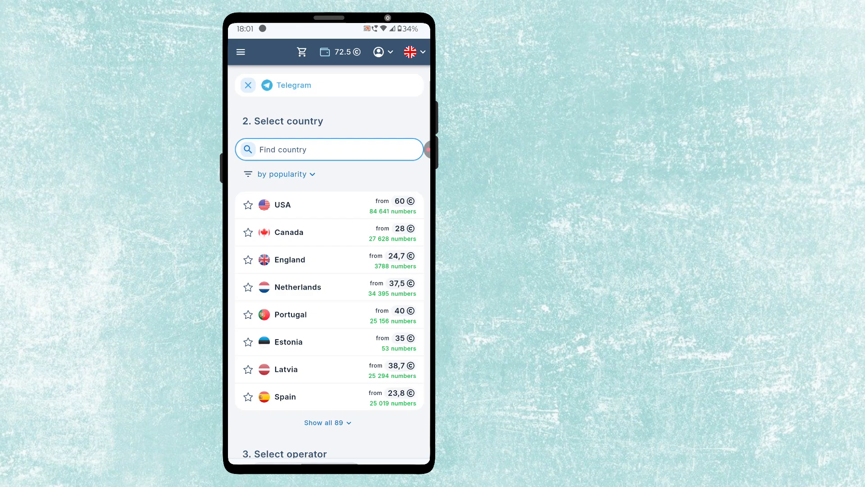
pyautogui.click(329, 218)
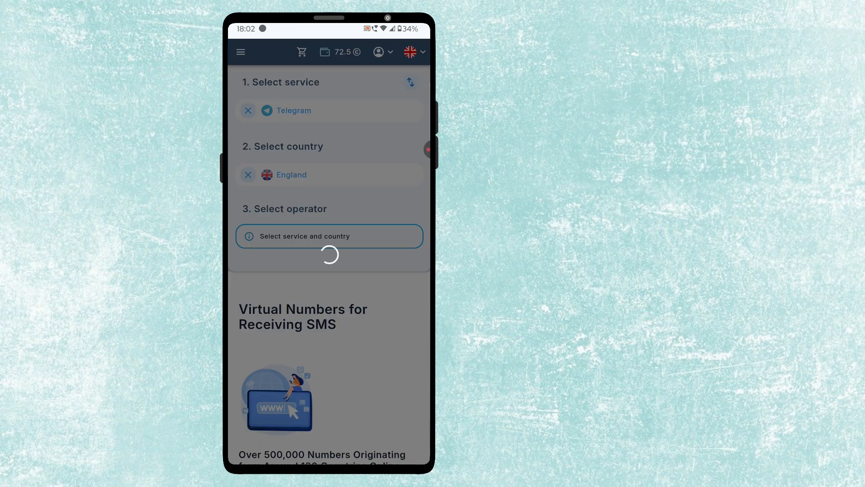
pyautogui.click(248, 175)
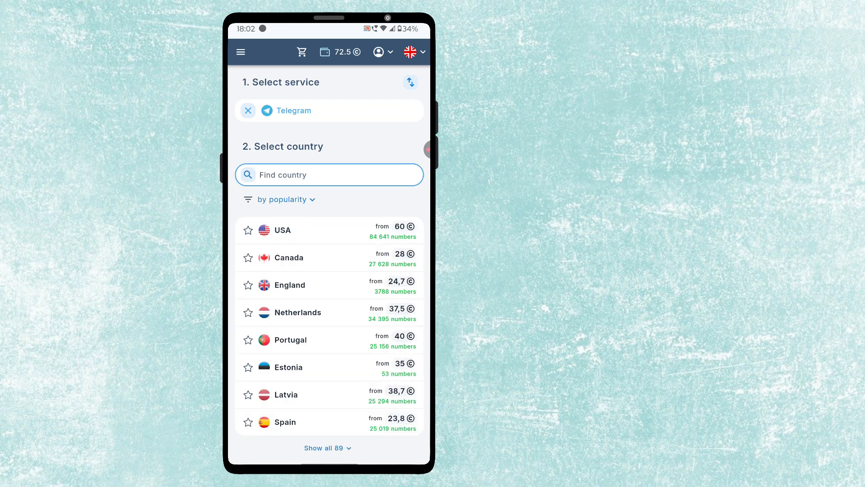
pyautogui.click(329, 231)
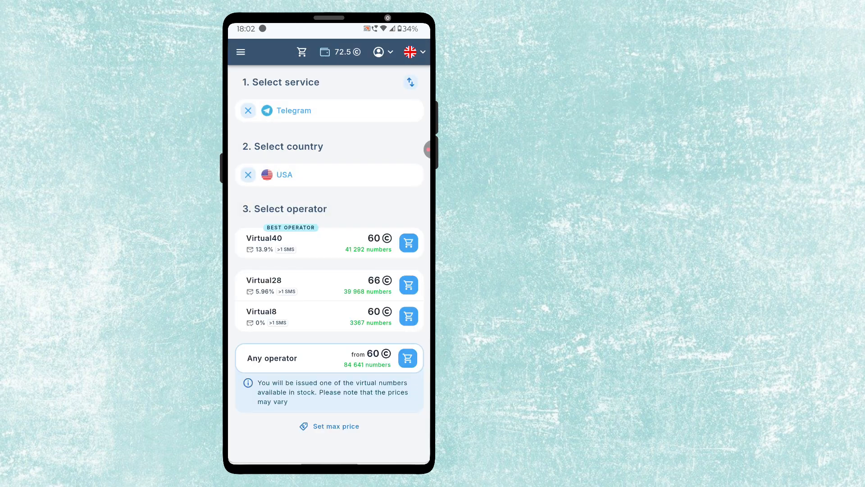
pyautogui.scroll(1, 330, 271)
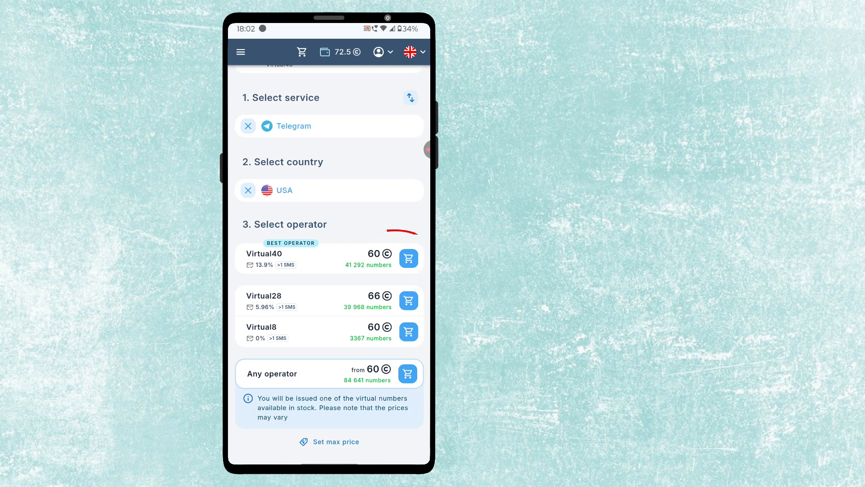
pyautogui.scroll(5, 329, 270)
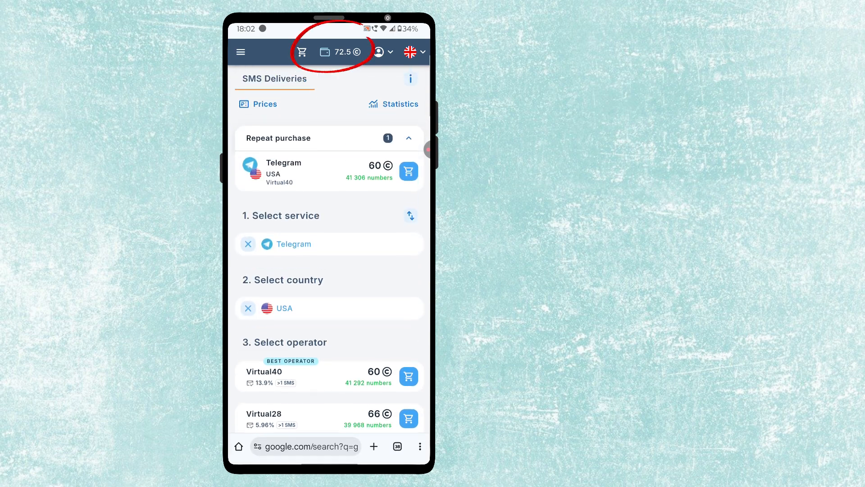
pyautogui.scroll(2, 329, 271)
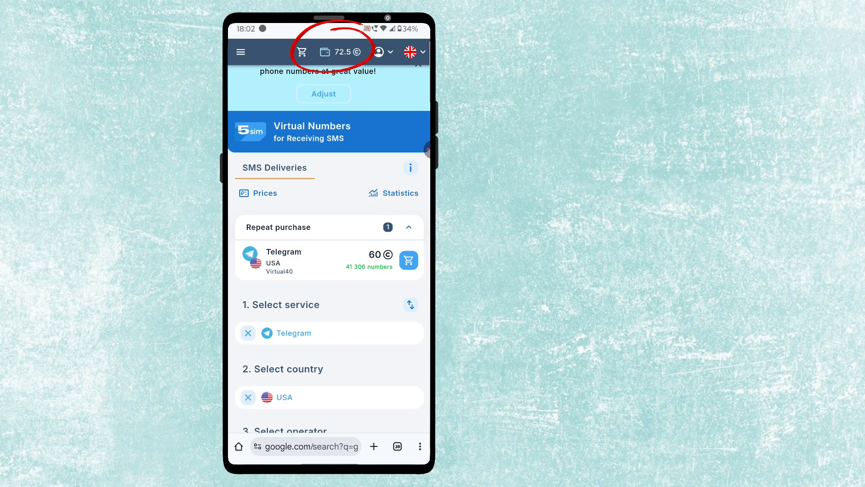
# Go to the account top-up page and show the main crypto payment options
pyautogui.click(342, 51)
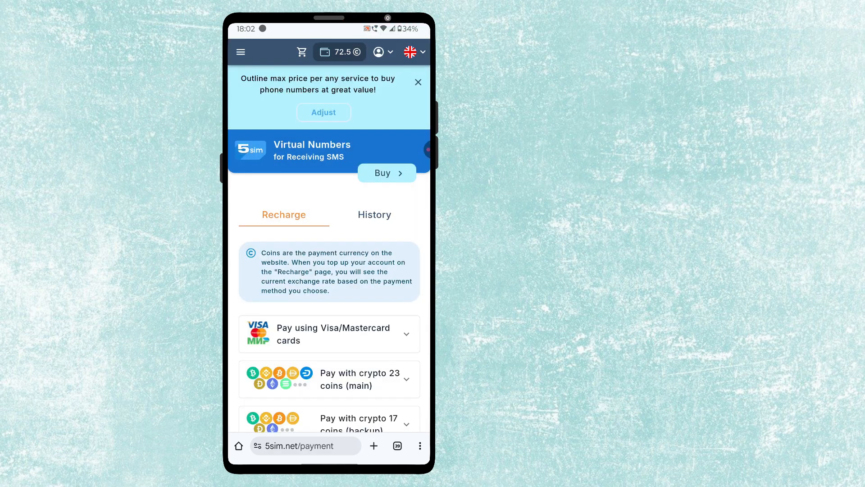
pyautogui.scroll(-4, 329, 270)
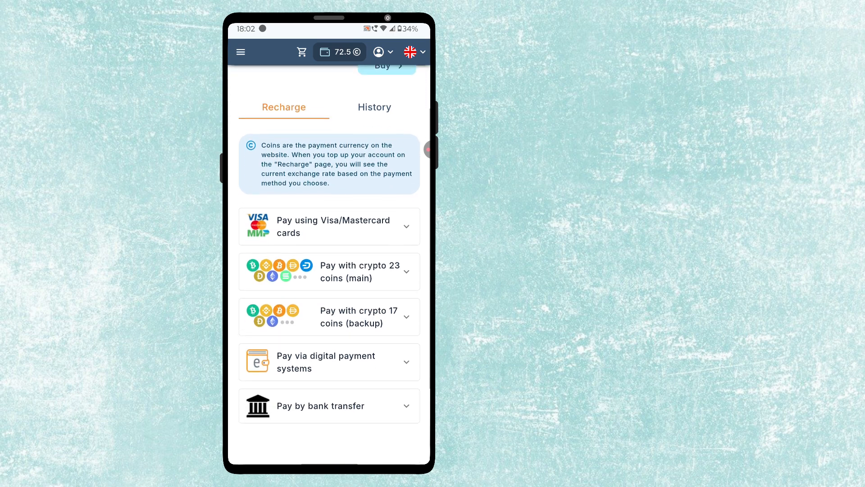
pyautogui.scroll(-2, 329, 271)
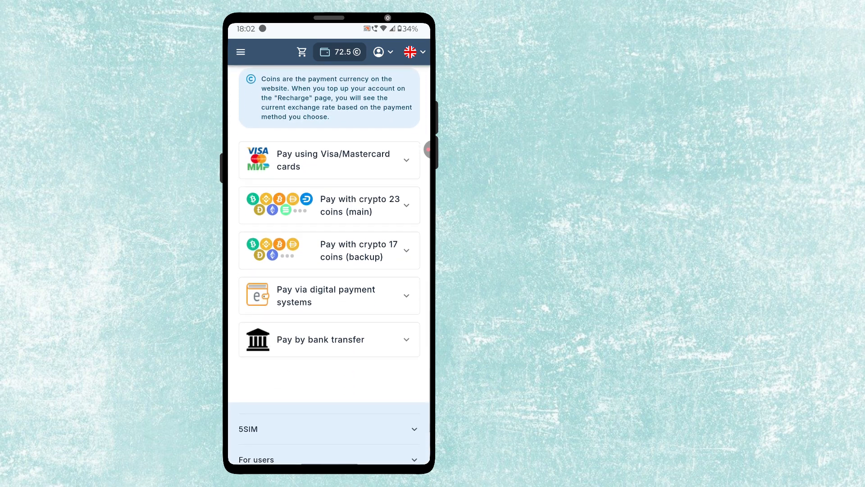
pyautogui.click(329, 243)
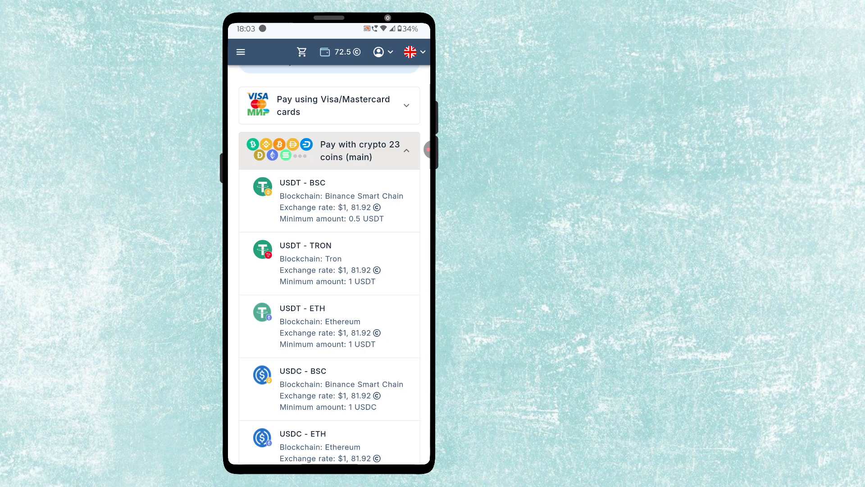
pyautogui.scroll(-3, 330, 270)
pyautogui.scroll(-3, 330, 271)
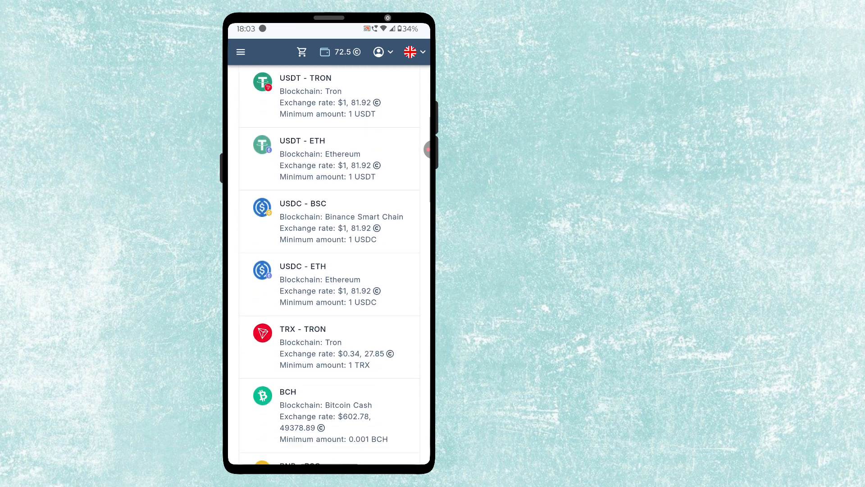
pyautogui.scroll(-3, 329, 270)
pyautogui.scroll(-3, 329, 271)
pyautogui.scroll(-3, 329, 271)
pyautogui.scroll(-3, 329, 270)
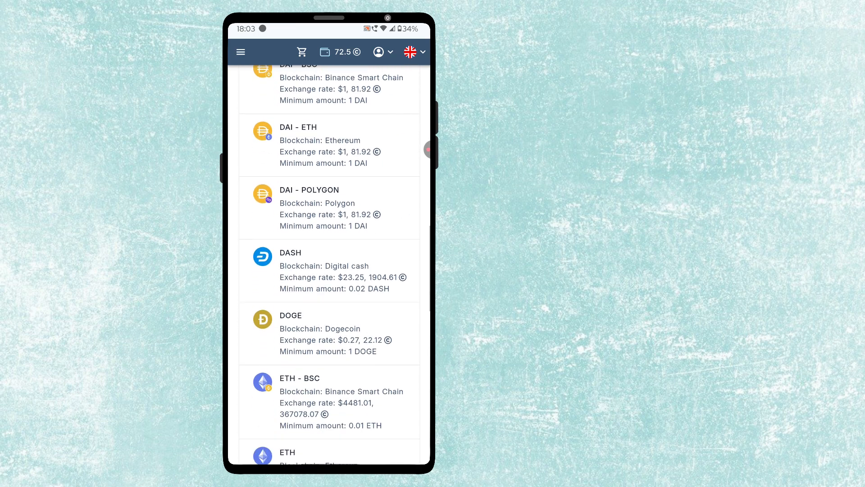
pyautogui.scroll(-2, 329, 270)
pyautogui.scroll(-3, 329, 271)
pyautogui.scroll(-3, 330, 270)
pyautogui.scroll(-3, 329, 270)
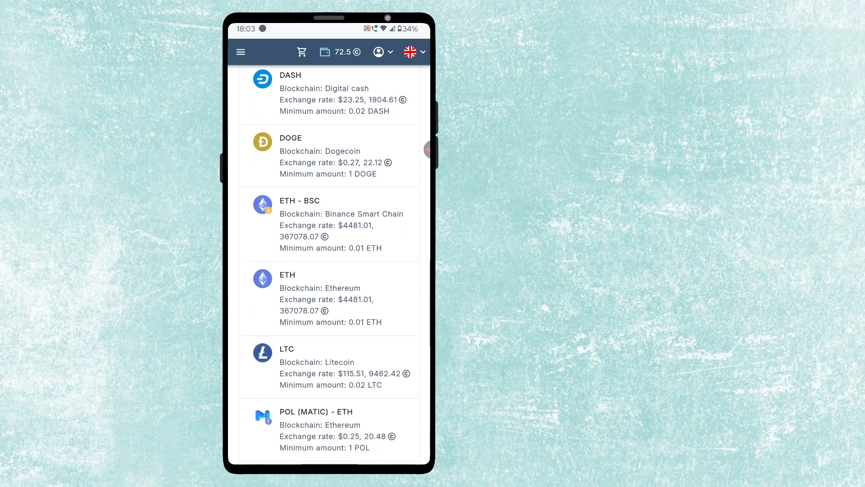
pyautogui.scroll(-2, 329, 270)
pyautogui.scroll(-3, 329, 270)
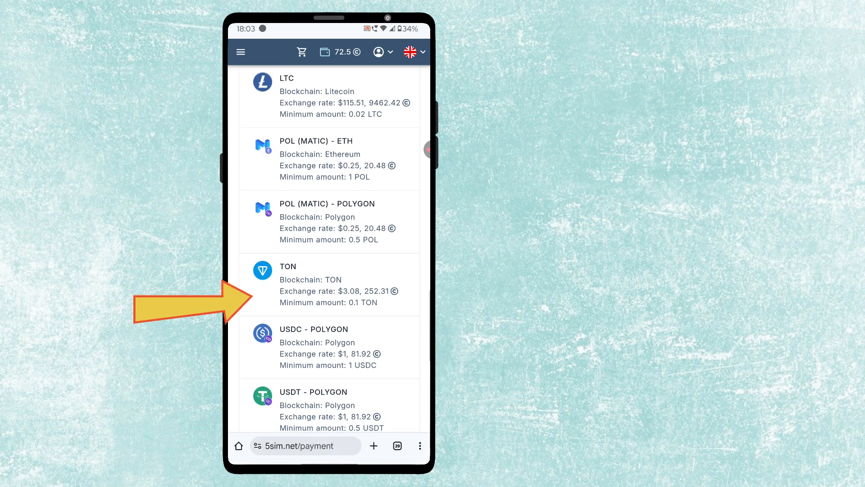
# Work out 0.1 × 3.2 = 0.32 on the calculator, then head back via recent apps
pyautogui.press('super')
pyautogui.click(241, 216)
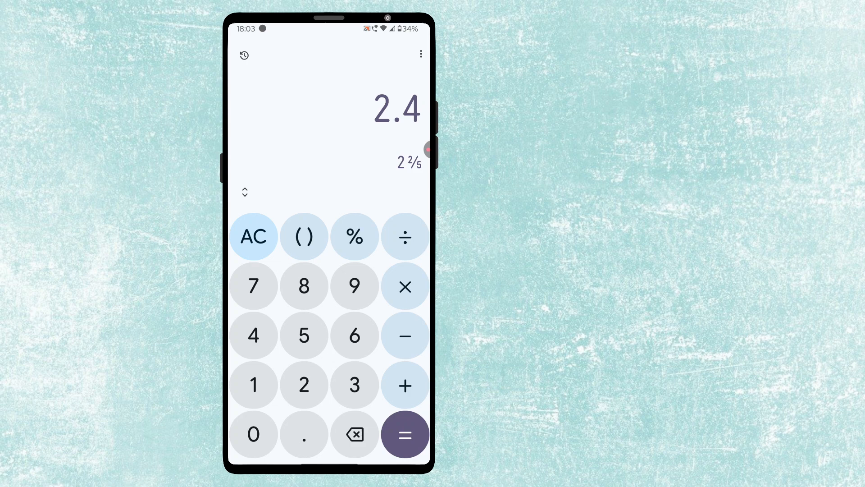
pyautogui.click(254, 237)
pyautogui.click(254, 434)
pyautogui.click(304, 434)
pyautogui.click(254, 385)
pyautogui.click(405, 286)
pyautogui.click(304, 433)
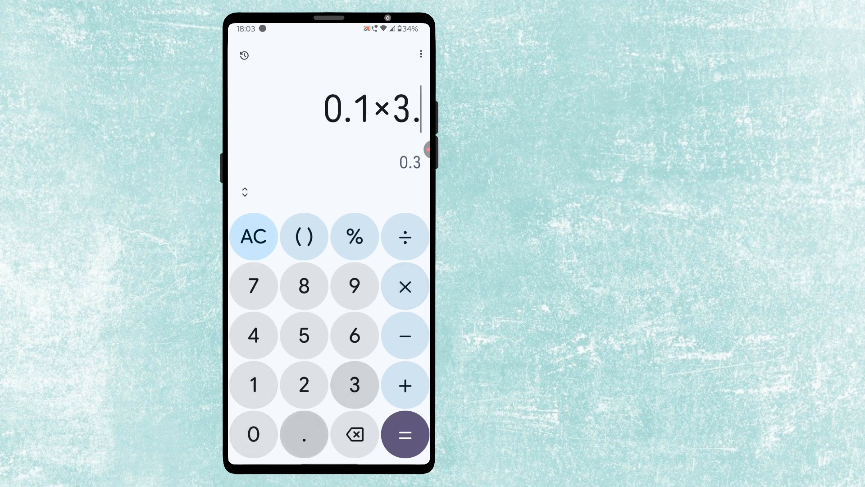
pyautogui.click(304, 385)
pyautogui.click(405, 434)
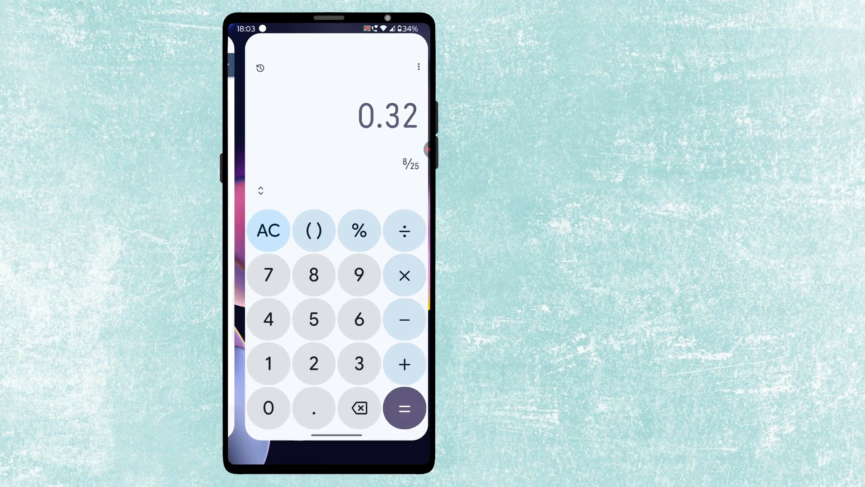
pyautogui.press('super')
# Create a 0.25 TON invoice on the payment page and copy its payment address
pyautogui.click(241, 223)
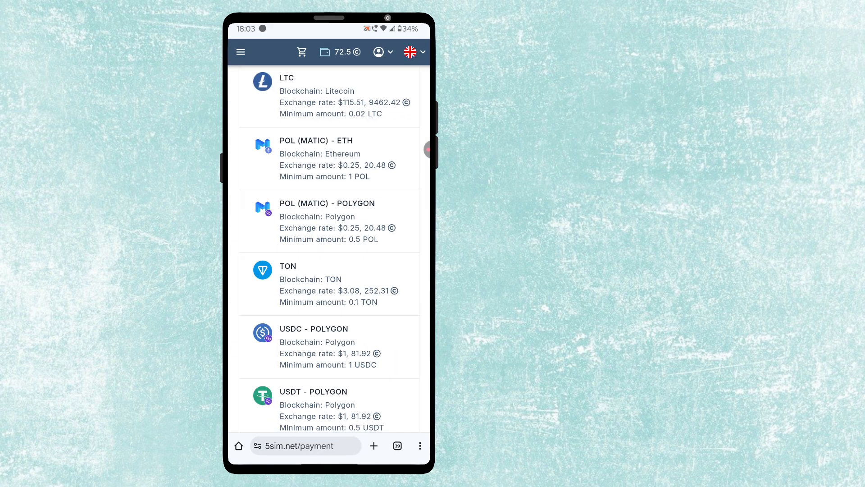
pyautogui.click(329, 282)
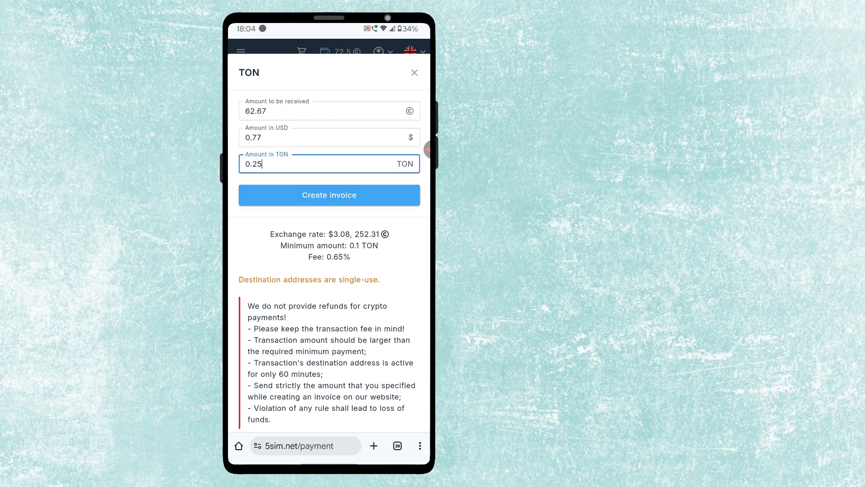
pyautogui.click(329, 195)
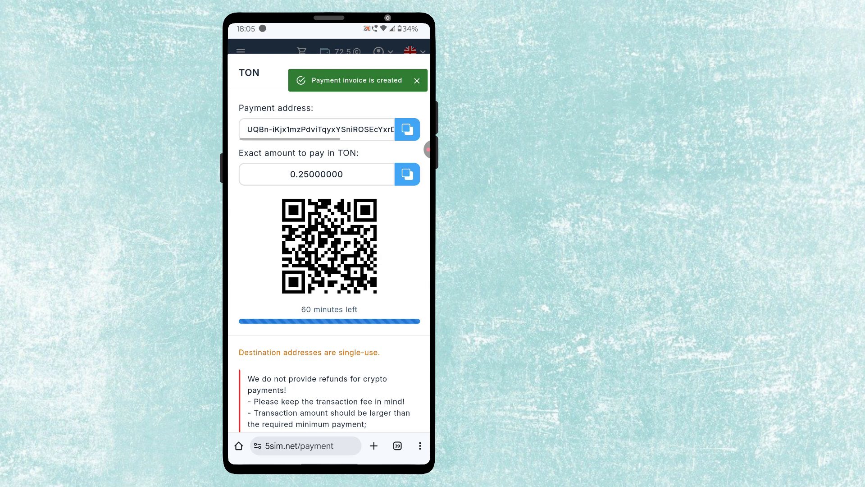
pyautogui.click(406, 129)
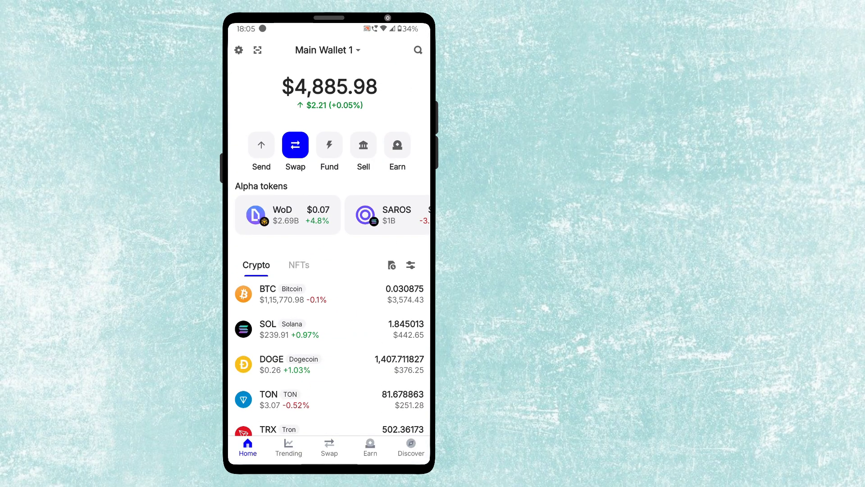
# Send 0.25 TON from the wallet to the pasted invoice address and view the transfer details
pyautogui.click(329, 398)
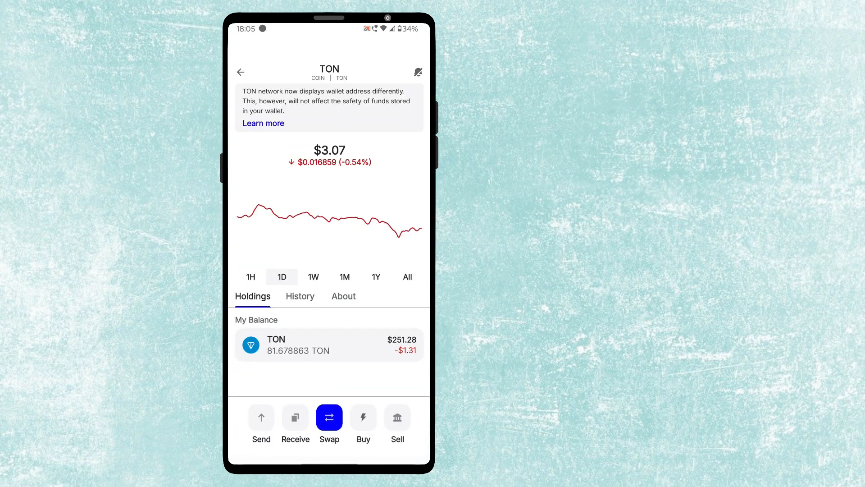
pyautogui.click(261, 417)
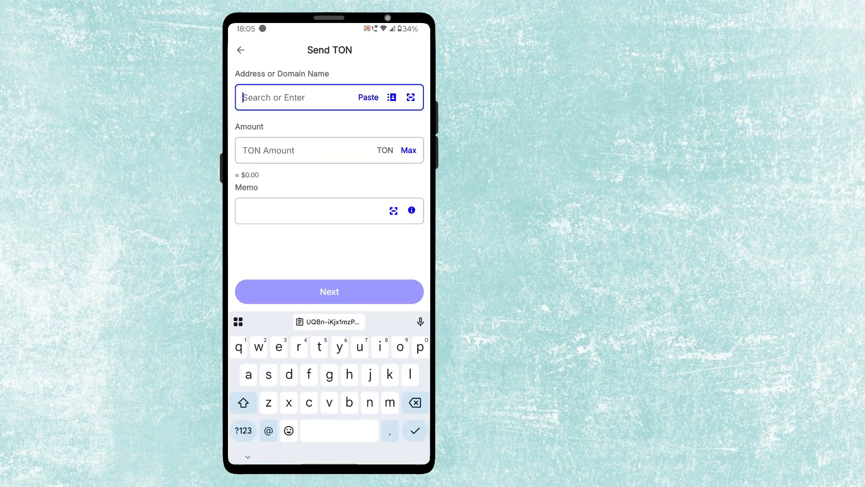
pyautogui.click(368, 97)
pyautogui.click(304, 150)
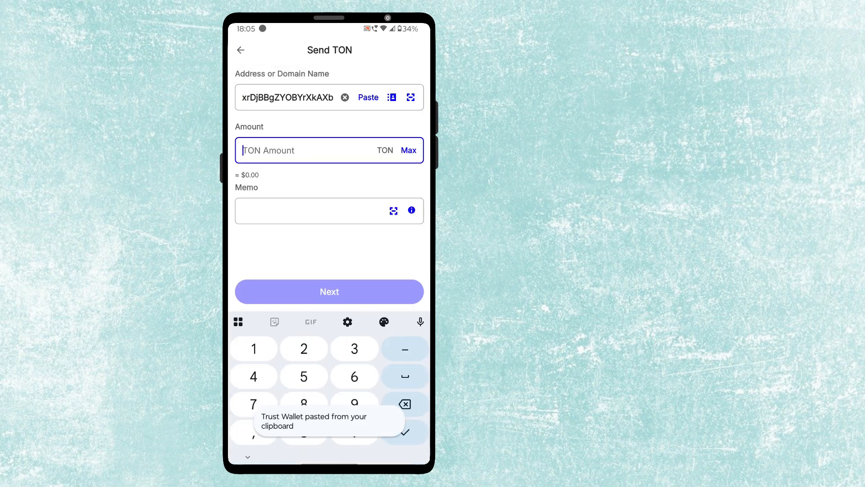
pyautogui.write('0.25')
pyautogui.click(405, 432)
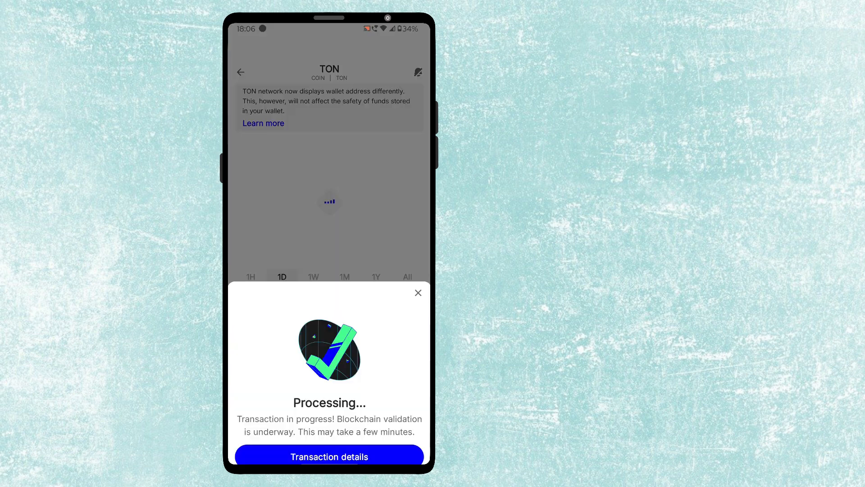
pyautogui.click(329, 431)
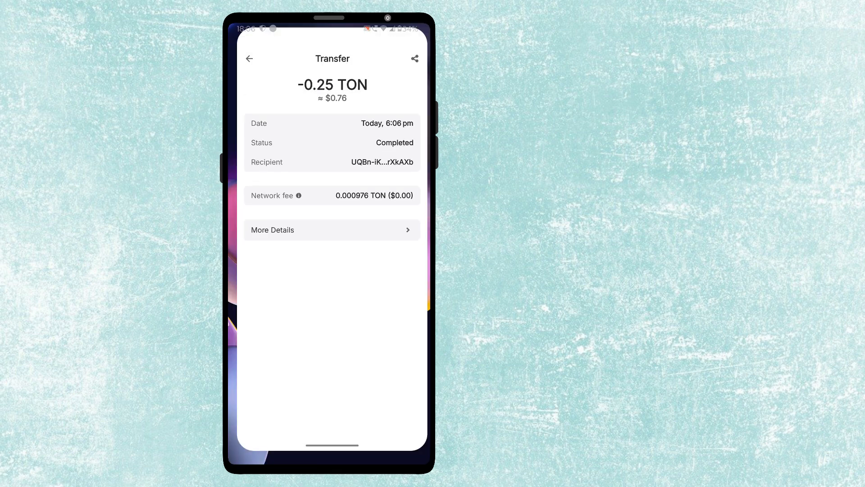
# Check the payment history on 5sim.net, then return to the home page with balance 134.5
pyautogui.hotkey('alt', 'Tab')
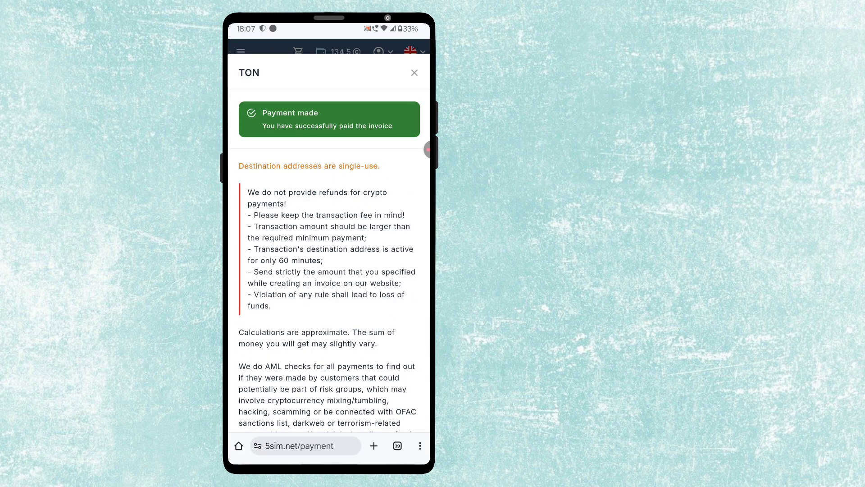
pyautogui.click(375, 215)
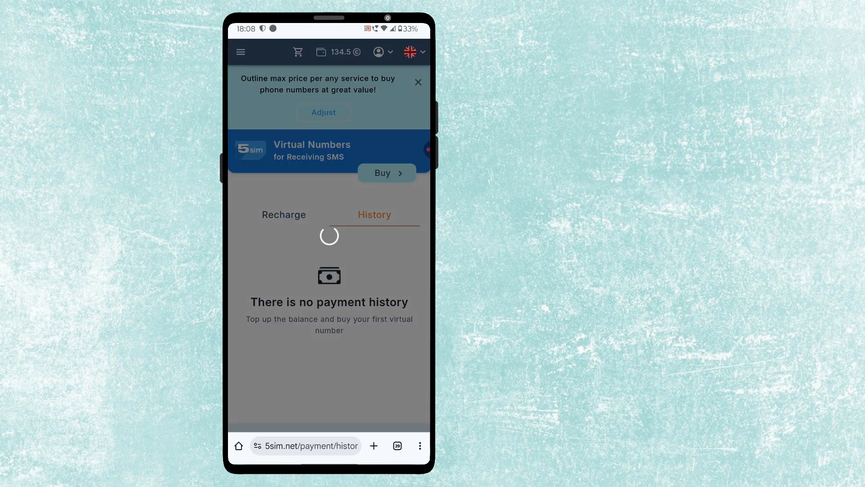
pyautogui.scroll(-2, 329, 270)
pyautogui.click(240, 52)
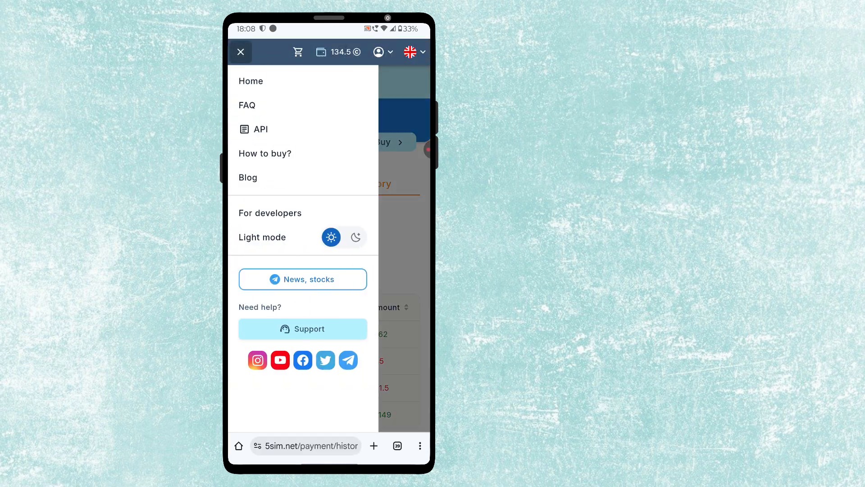
pyautogui.click(250, 81)
pyautogui.scroll(-5, 329, 270)
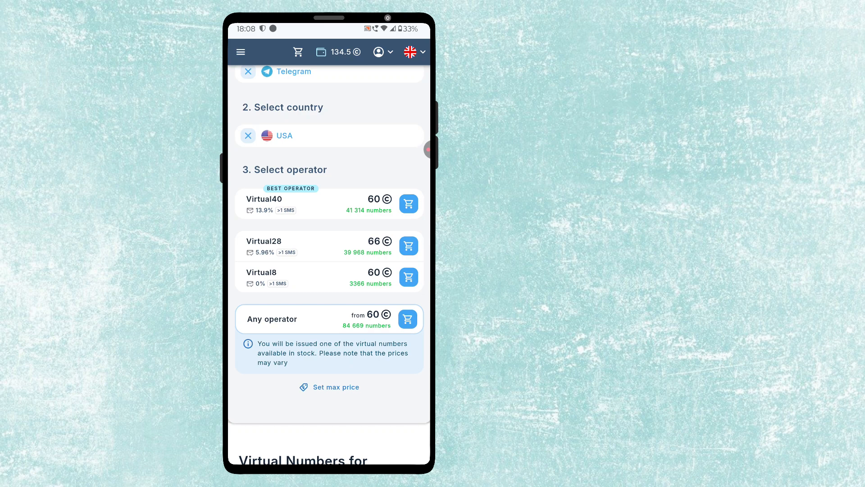
# Buy a USA Telegram number from the Virtual40 operator
pyautogui.click(408, 203)
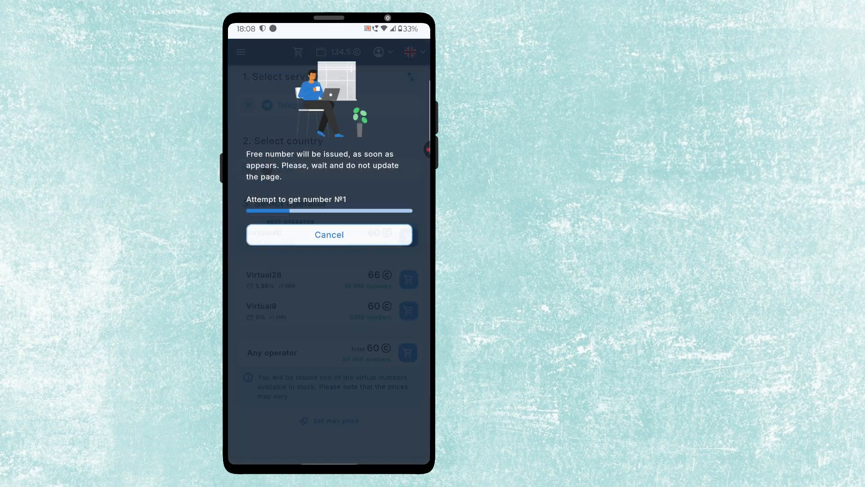